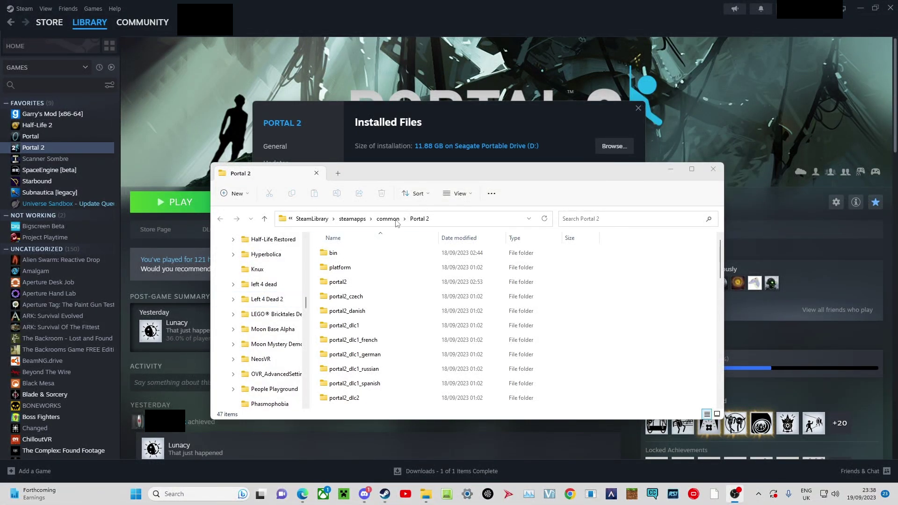
Move the Portal 2 File Explorer window slightly down and to the right.
{"action": "left_click_drag", "start_coordinate": [422, 177], "coordinate": [453, 191]}
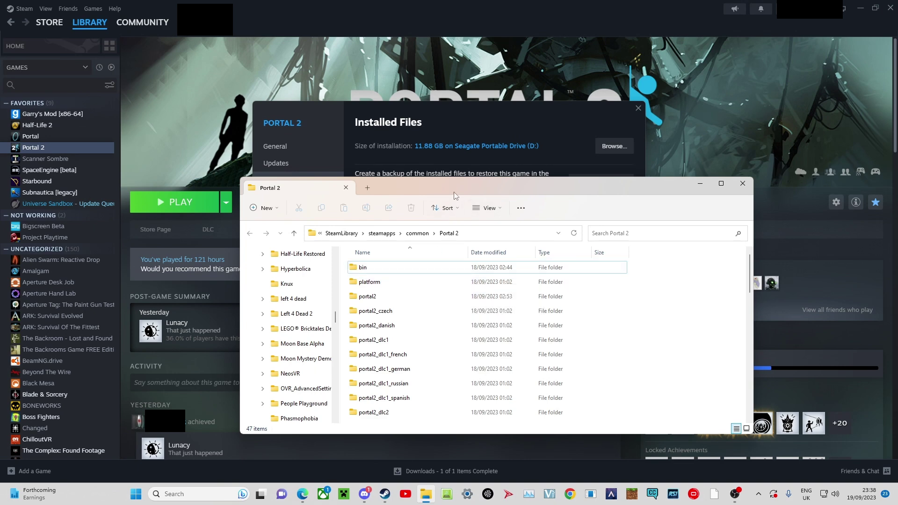
{"action": "scroll", "coordinate": [413, 248], "scroll_direction": "down", "scroll_amount": 1}
{"action": "scroll", "coordinate": [451, 293], "scroll_direction": "down", "scroll_amount": 5}
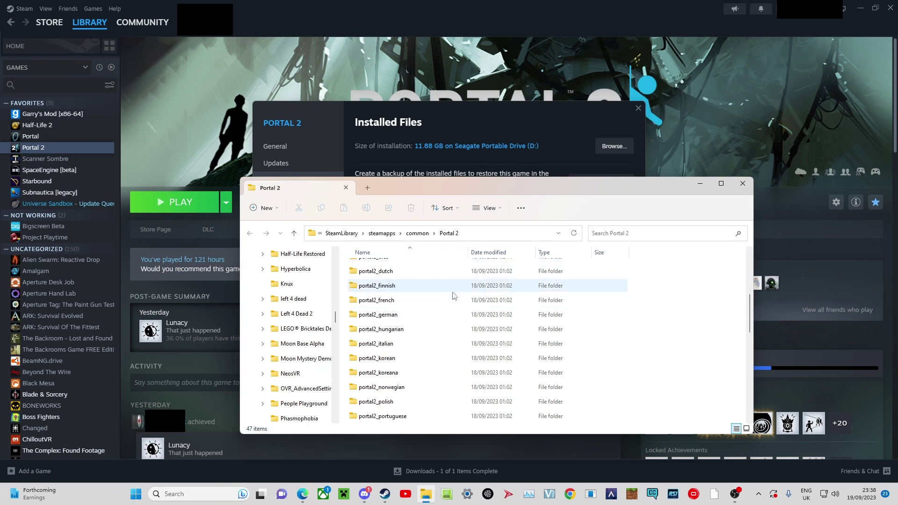
{"action": "scroll", "coordinate": [434, 291], "scroll_direction": "down", "scroll_amount": 2}
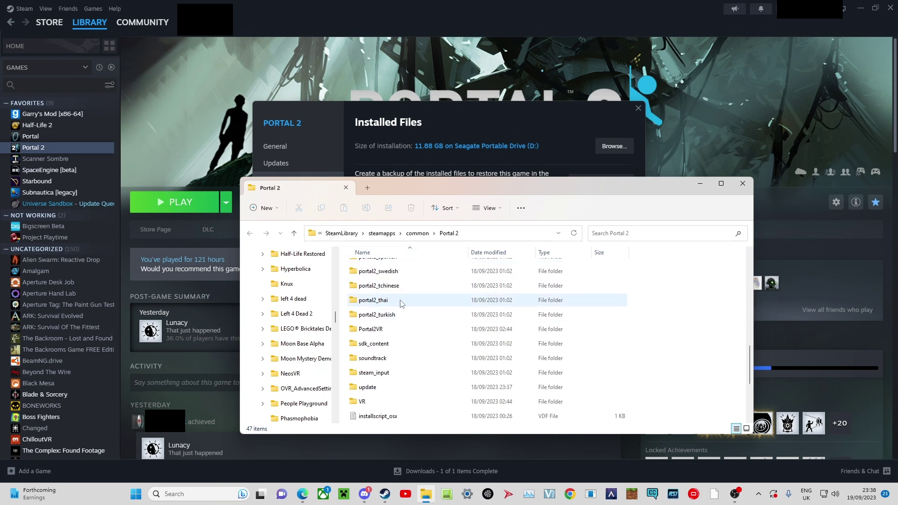
Go up to the common folder, then browse Portal 2's local files from Steam.
{"action": "left_click", "coordinate": [419, 234]}
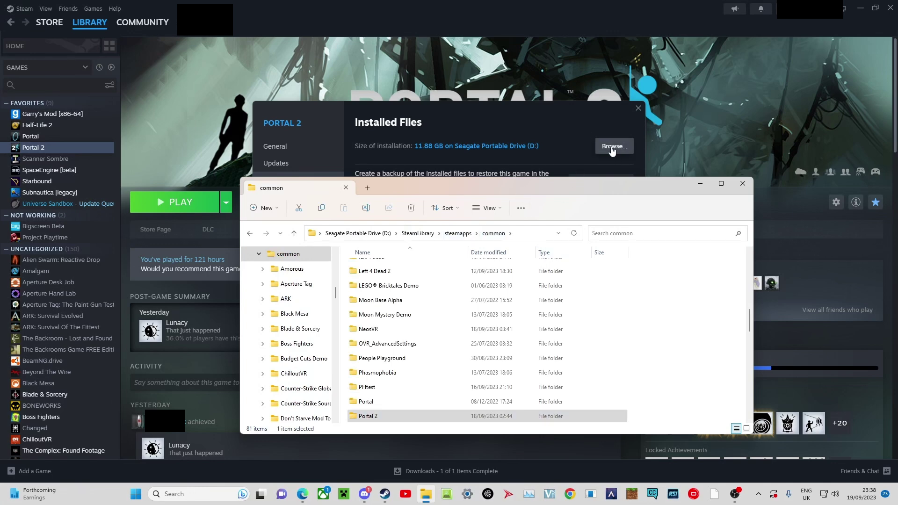
{"action": "left_click", "coordinate": [65, 148]}
{"action": "right_click", "coordinate": [65, 148]}
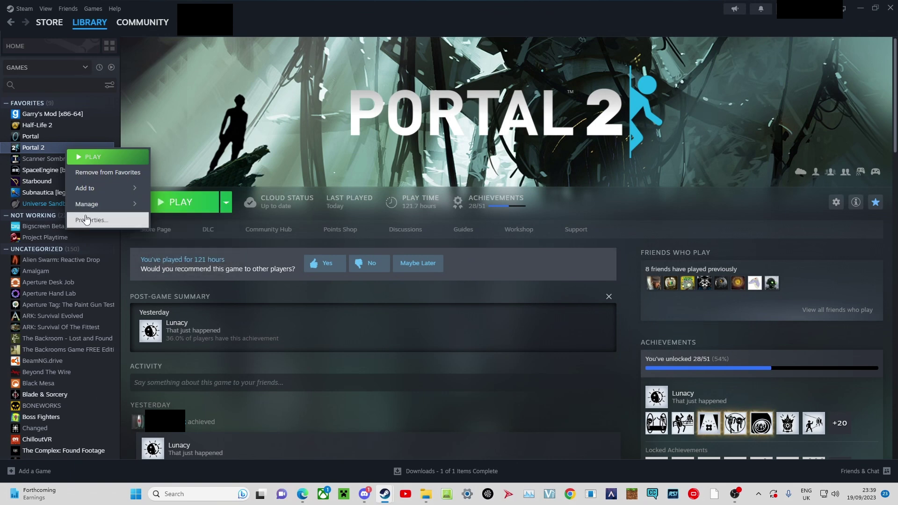
{"action": "mouse_move", "coordinate": [104, 203]}
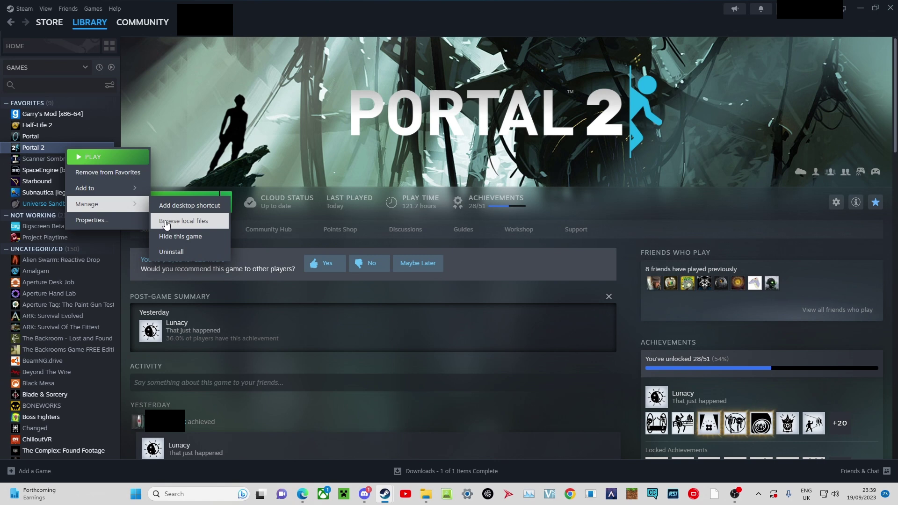
{"action": "left_click", "coordinate": [183, 221]}
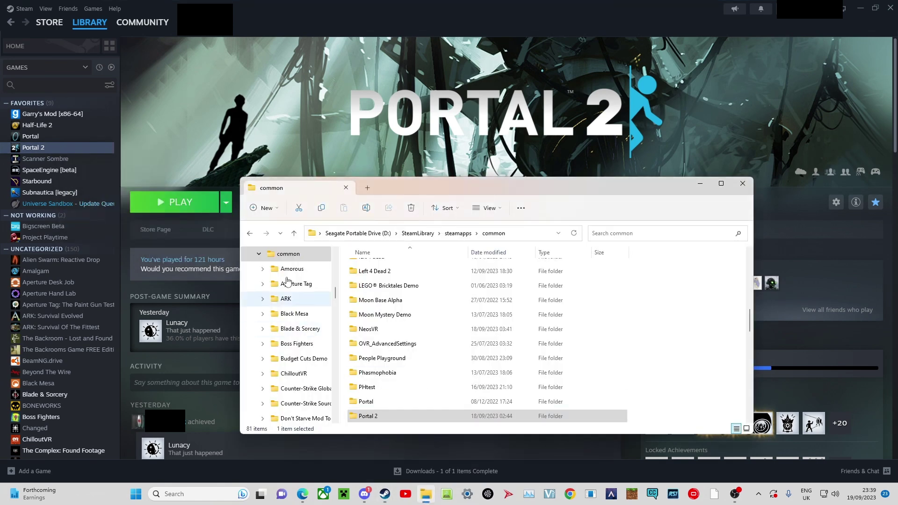
Browse Portal 2's install location from Properties > Installed Files and show the common folder.
{"action": "left_click", "coordinate": [179, 265]}
{"action": "right_click", "coordinate": [85, 148]}
{"action": "left_click", "coordinate": [126, 226]}
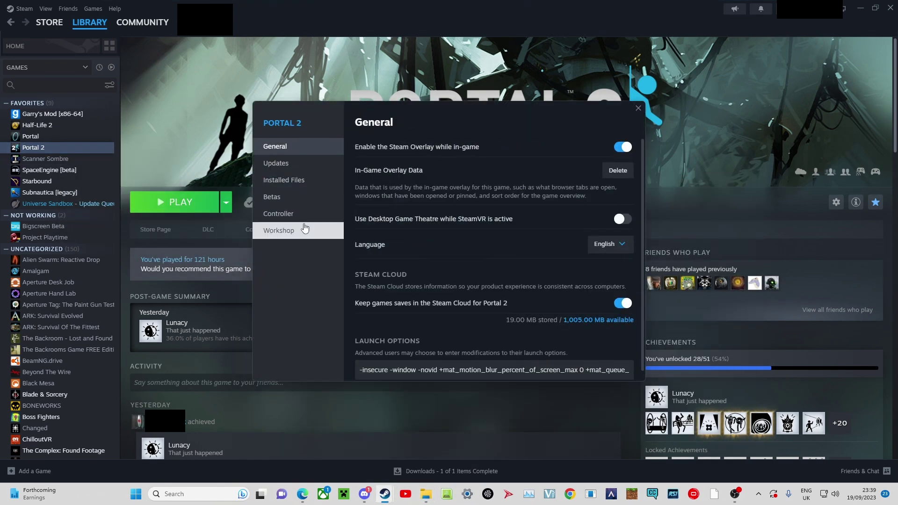
{"action": "left_click", "coordinate": [296, 180]}
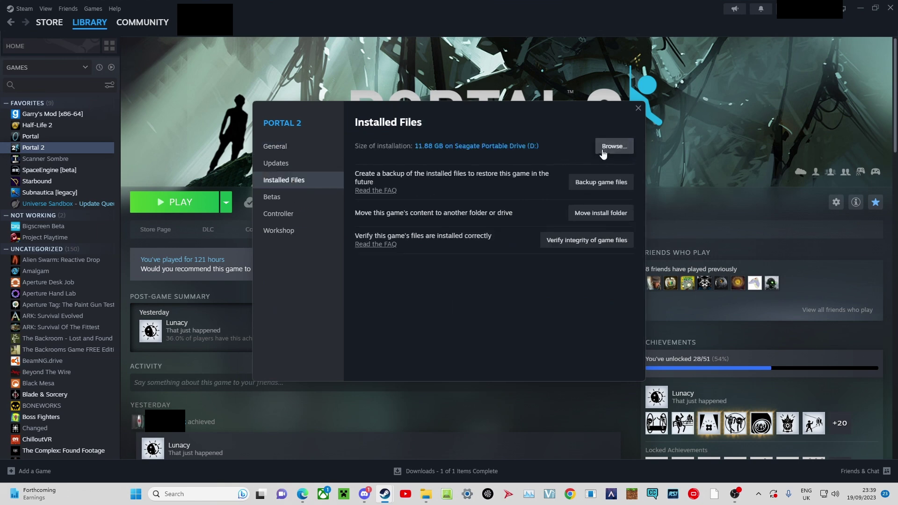
{"action": "left_click", "coordinate": [638, 109]}
{"action": "left_click", "coordinate": [425, 494]}
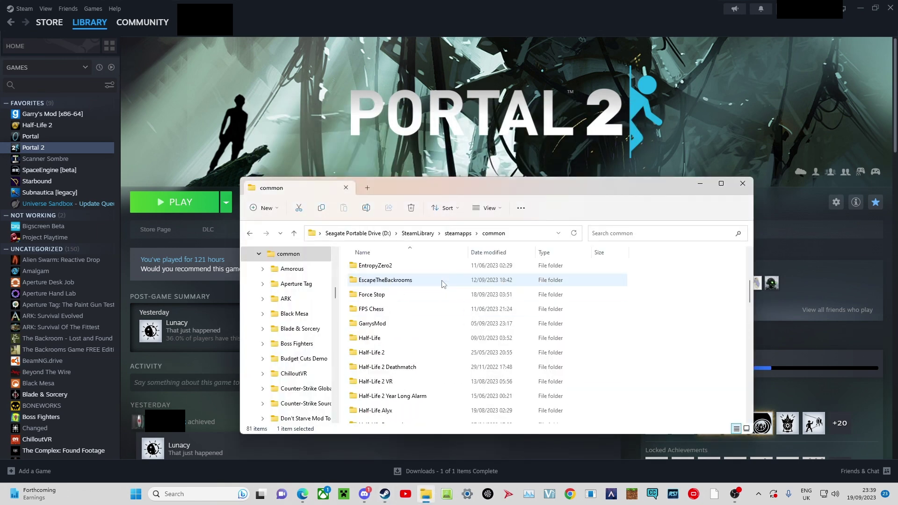
Select the Portal 2 folder in the common games list and open it.
{"action": "left_click", "coordinate": [366, 332]}
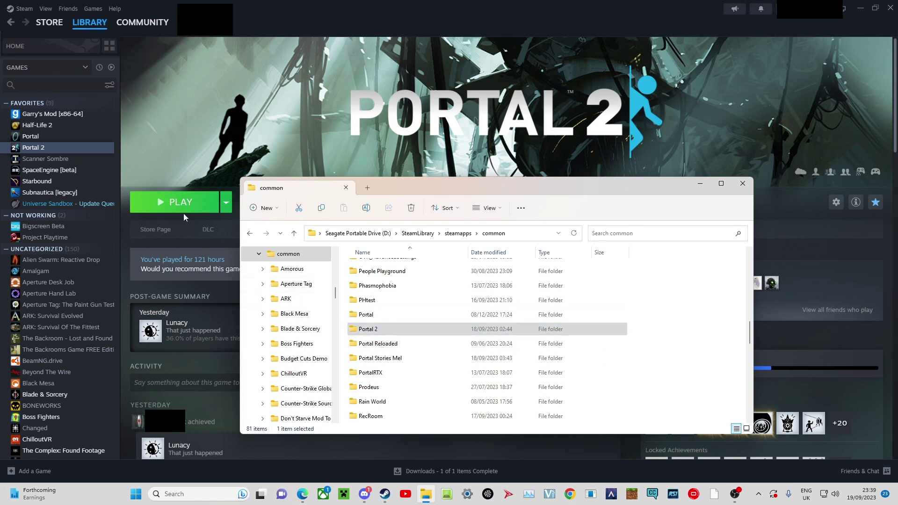
{"action": "left_click", "coordinate": [391, 333]}
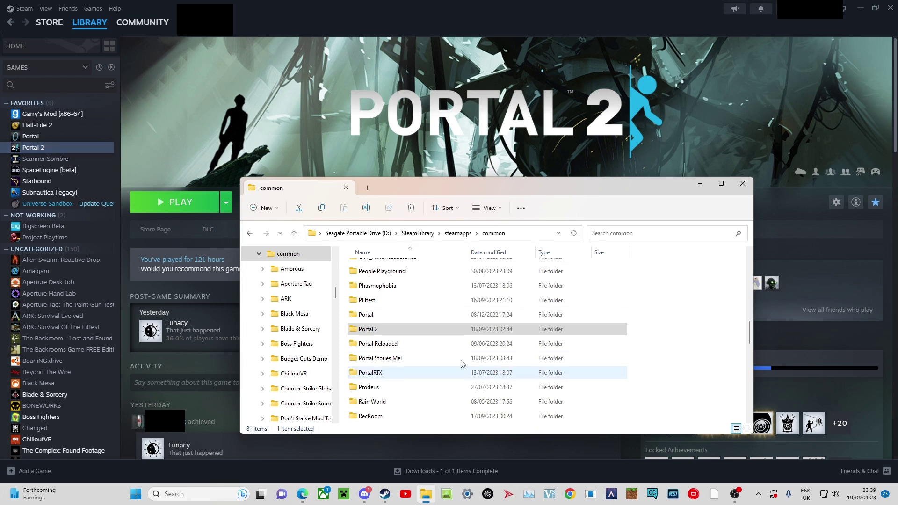
{"action": "left_click", "coordinate": [417, 334]}
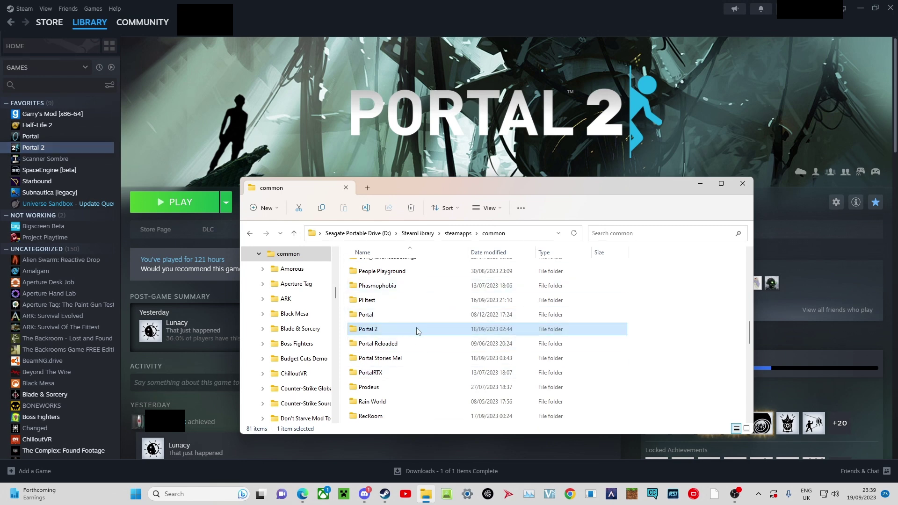
{"action": "double_click", "coordinate": [417, 331]}
{"action": "scroll", "coordinate": [416, 337], "scroll_direction": "down", "scroll_amount": 5}
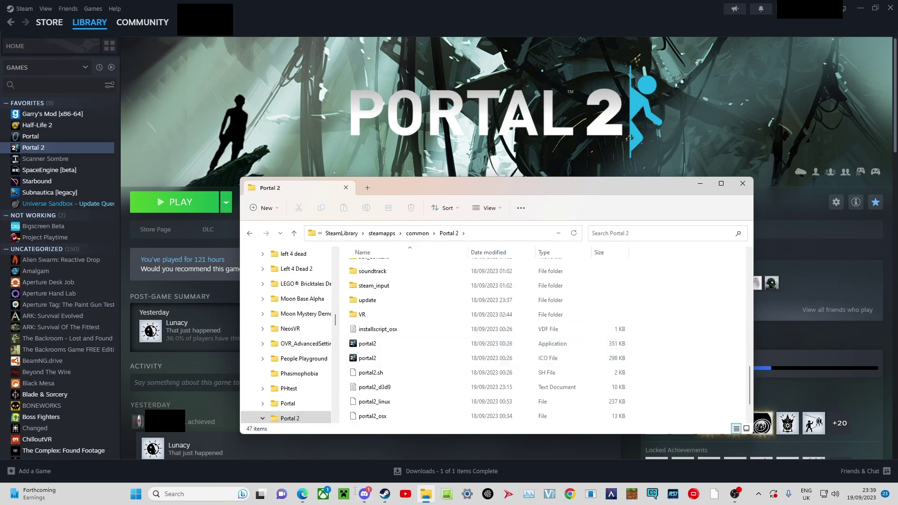
On the GitHub v0.1.5 release page, expand Assets to show Portal2VR.zip.
{"action": "left_click", "coordinate": [302, 494]}
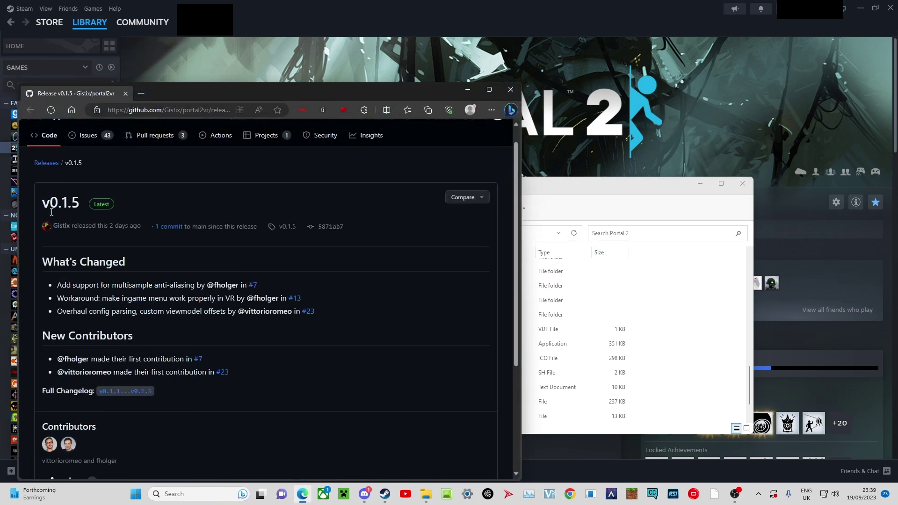
{"action": "scroll", "coordinate": [43, 196], "scroll_direction": "down", "scroll_amount": 3}
{"action": "scroll", "coordinate": [46, 210], "scroll_direction": "up", "scroll_amount": 4}
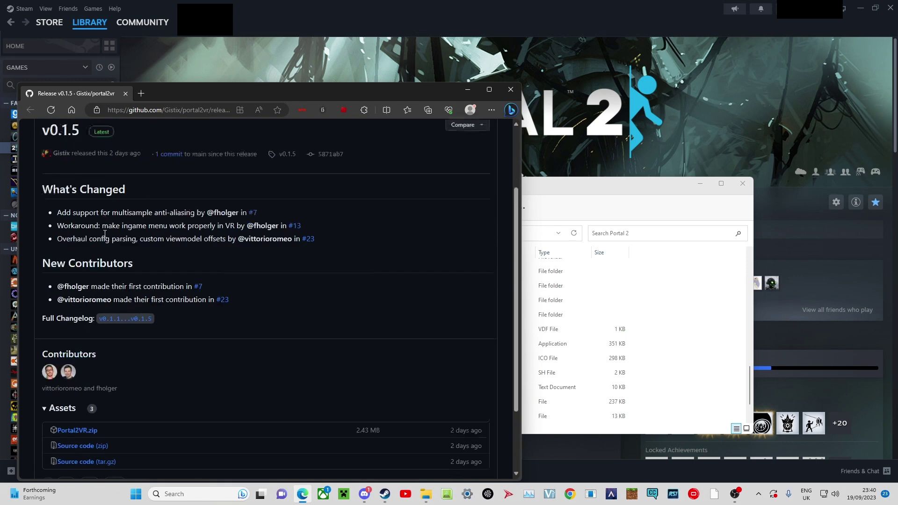
{"action": "left_click_drag", "start_coordinate": [41, 224], "coordinate": [70, 227]}
{"action": "scroll", "coordinate": [71, 260], "scroll_direction": "down", "scroll_amount": 3}
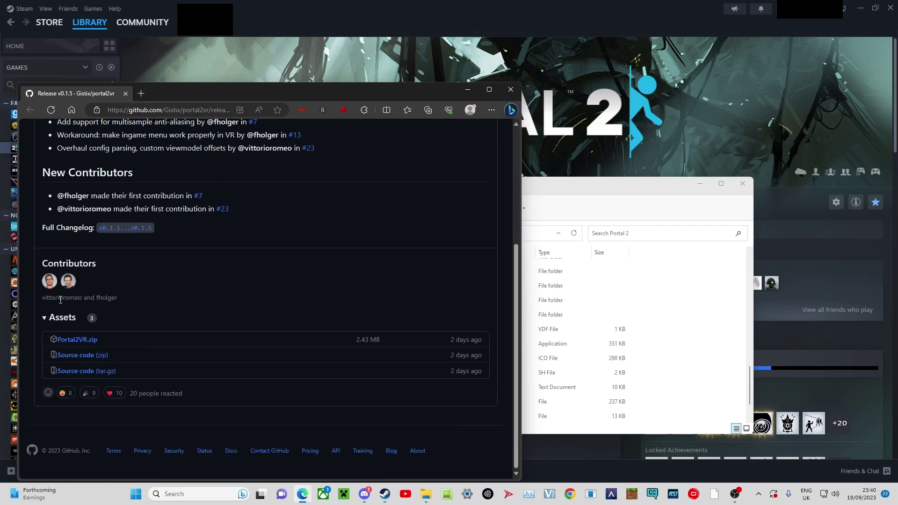
{"action": "left_click", "coordinate": [62, 320]}
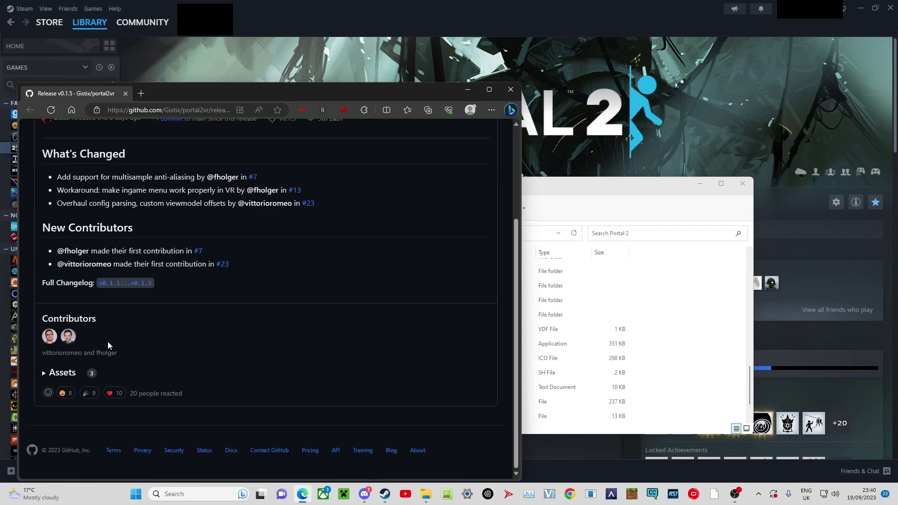
{"action": "left_click", "coordinate": [51, 374]}
{"action": "left_click", "coordinate": [120, 379]}
{"action": "left_click", "coordinate": [47, 374]}
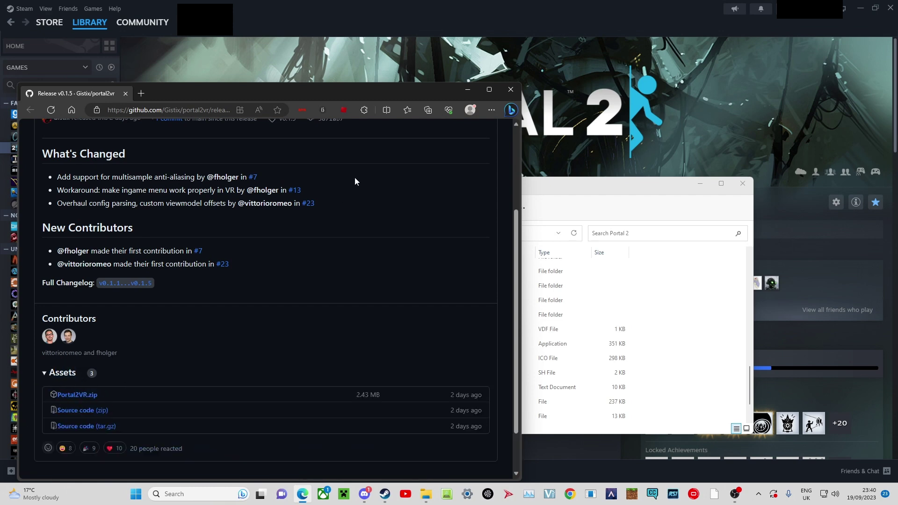
Check Edge's recent downloads list, then minimize the browser.
{"action": "left_click", "coordinate": [491, 111]}
{"action": "left_click", "coordinate": [390, 235]}
{"action": "left_click", "coordinate": [425, 94]}
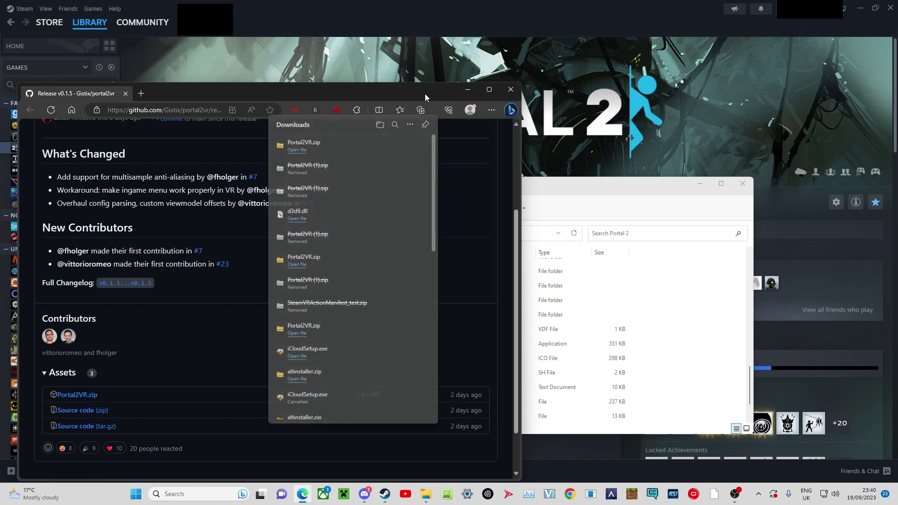
{"action": "left_click", "coordinate": [474, 91]}
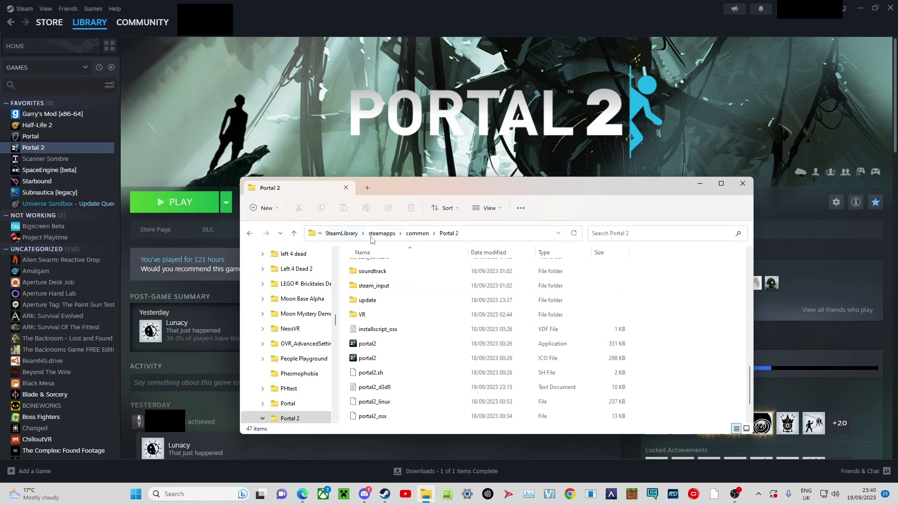
{"action": "scroll", "coordinate": [448, 288], "scroll_direction": "down", "scroll_amount": 1}
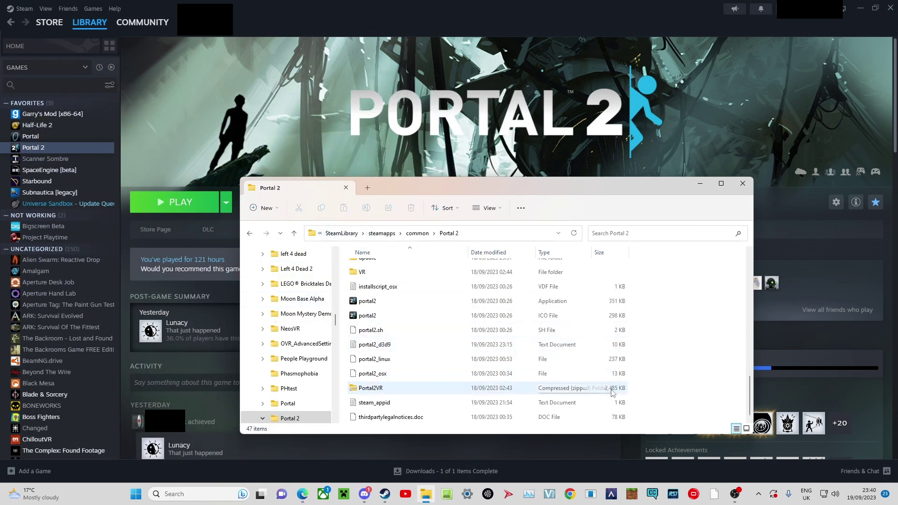
Select the Portal2VR zip archive and bring up its context menu.
{"action": "right_click", "coordinate": [400, 391]}
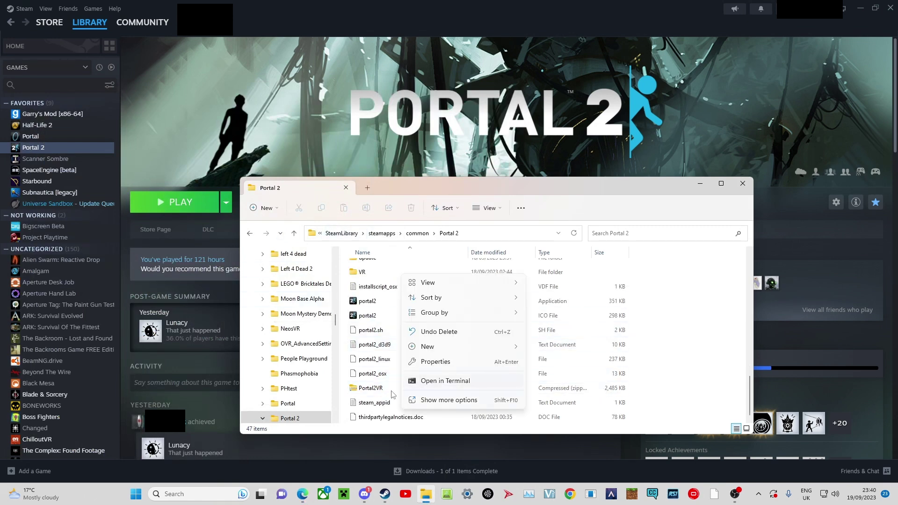
{"action": "left_click", "coordinate": [383, 392]}
{"action": "right_click", "coordinate": [383, 392]}
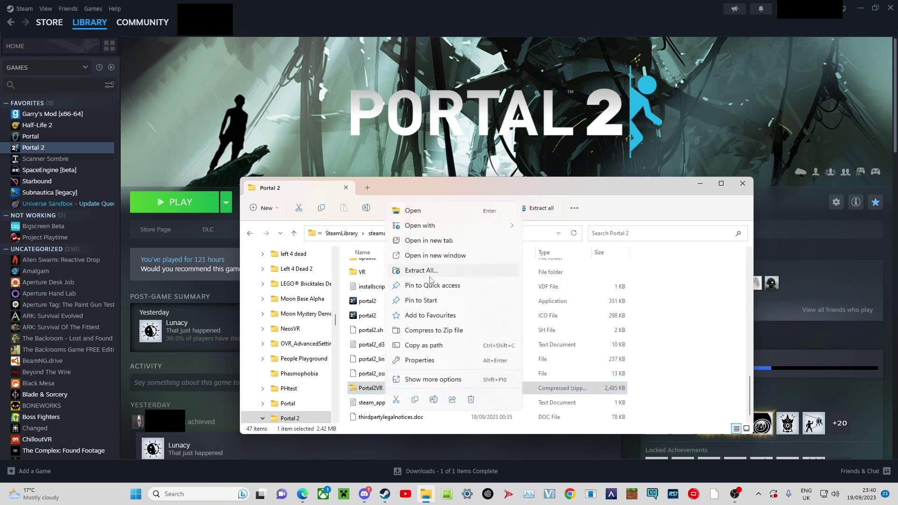
{"action": "scroll", "coordinate": [445, 275], "scroll_direction": "up", "scroll_amount": 5}
{"action": "scroll", "coordinate": [666, 320], "scroll_direction": "down", "scroll_amount": 3}
{"action": "scroll", "coordinate": [396, 384], "scroll_direction": "down", "scroll_amount": 2}
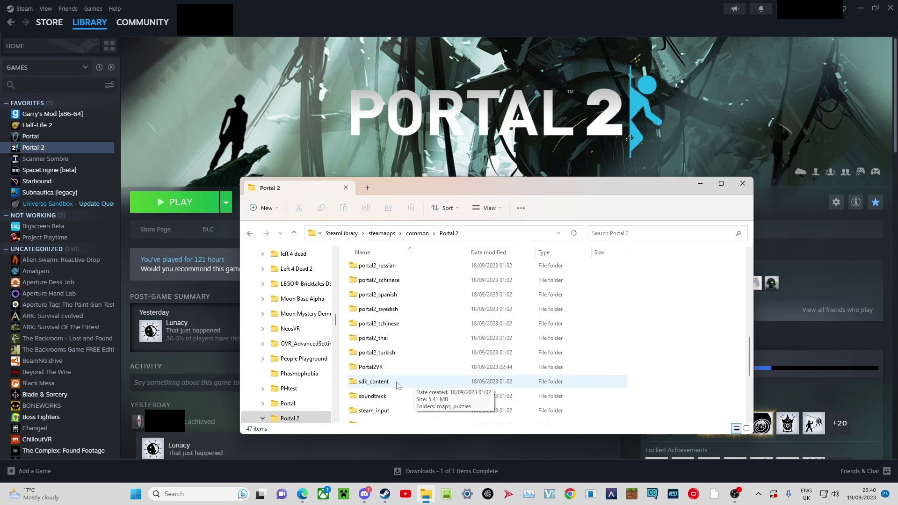
Look inside the empty Portal2VR folder, then return to the Portal 2 folder.
{"action": "left_click", "coordinate": [370, 373]}
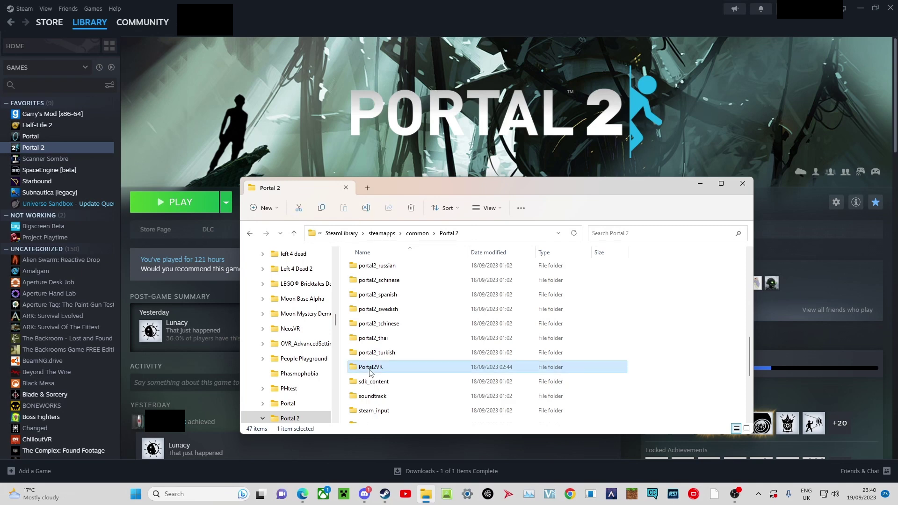
{"action": "double_click", "coordinate": [370, 373]}
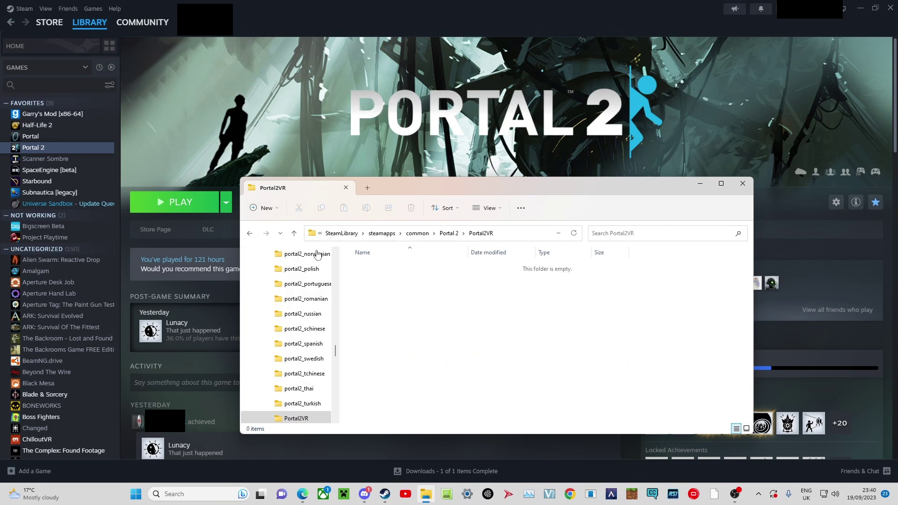
{"action": "left_click", "coordinate": [250, 234]}
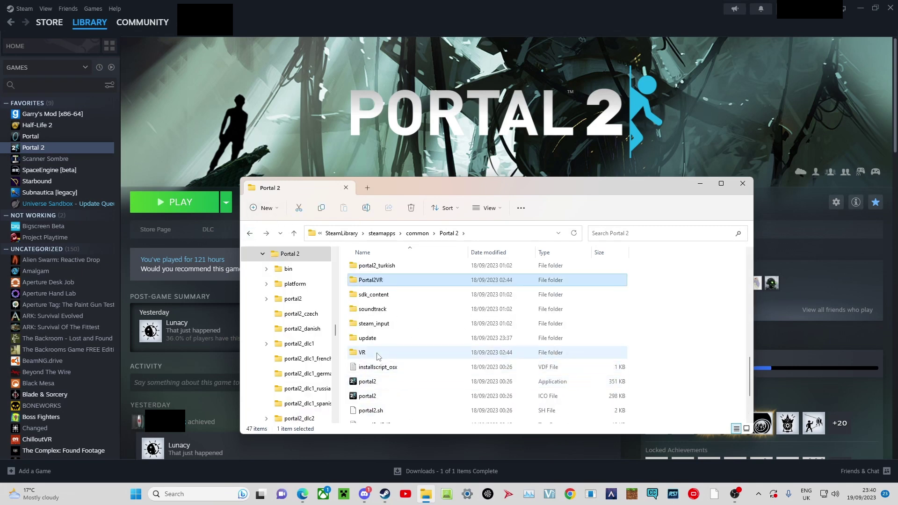
{"action": "scroll", "coordinate": [388, 372], "scroll_direction": "up", "scroll_amount": 3}
{"action": "scroll", "coordinate": [390, 358], "scroll_direction": "up", "scroll_amount": 4}
{"action": "scroll", "coordinate": [393, 330], "scroll_direction": "up", "scroll_amount": 3}
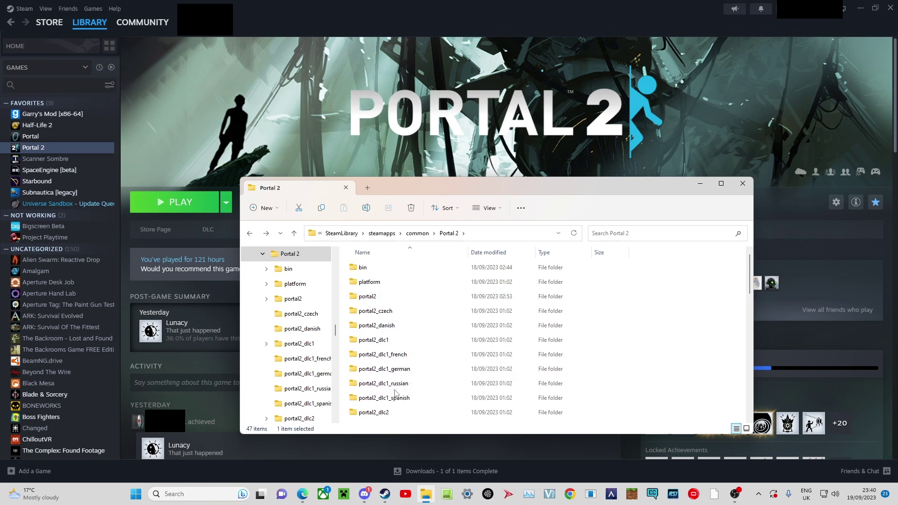
{"action": "scroll", "coordinate": [395, 389], "scroll_direction": "down", "scroll_amount": 2}
{"action": "scroll", "coordinate": [383, 305], "scroll_direction": "down", "scroll_amount": 5}
{"action": "scroll", "coordinate": [381, 344], "scroll_direction": "down", "scroll_amount": 3}
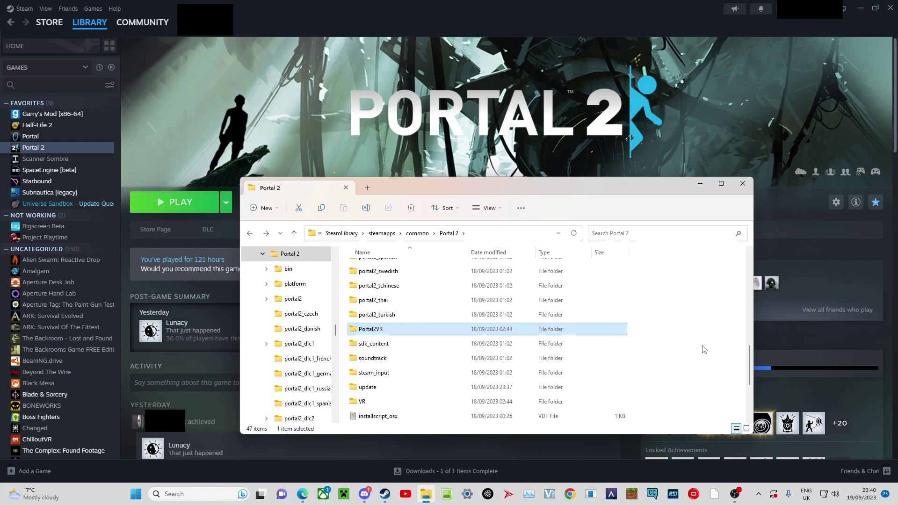
{"action": "left_click", "coordinate": [637, 300]}
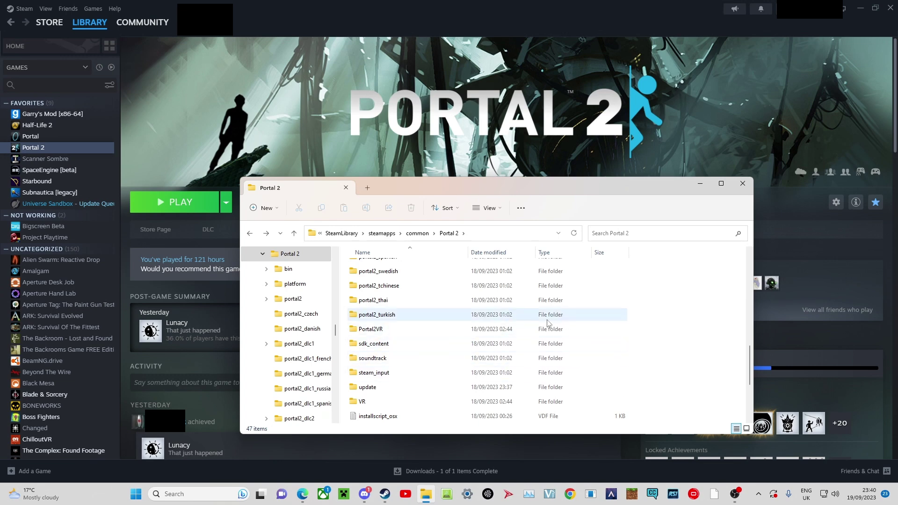
{"action": "scroll", "coordinate": [548, 323], "scroll_direction": "up", "scroll_amount": 2}
{"action": "scroll", "coordinate": [462, 340], "scroll_direction": "down", "scroll_amount": 4}
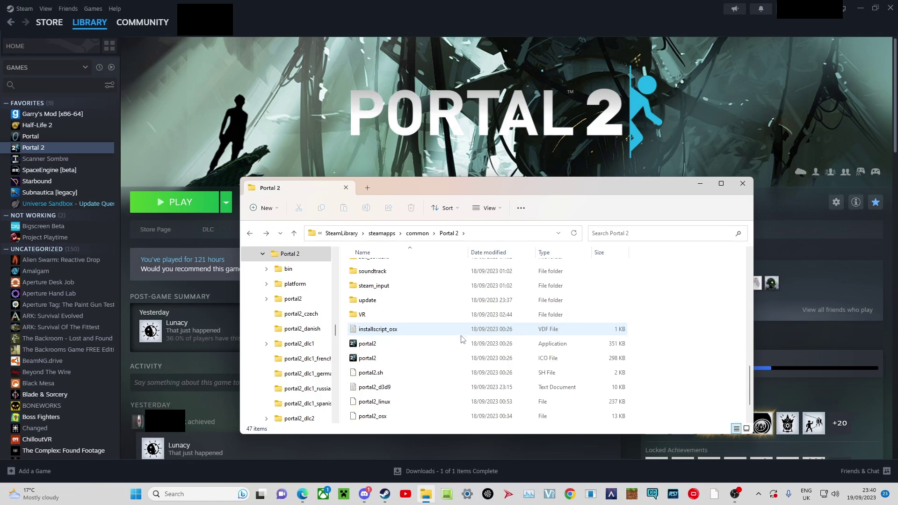
{"action": "scroll", "coordinate": [462, 340], "scroll_direction": "up", "scroll_amount": 1}
{"action": "scroll", "coordinate": [457, 341], "scroll_direction": "up", "scroll_amount": 2}
{"action": "scroll", "coordinate": [457, 341], "scroll_direction": "down", "scroll_amount": 2}
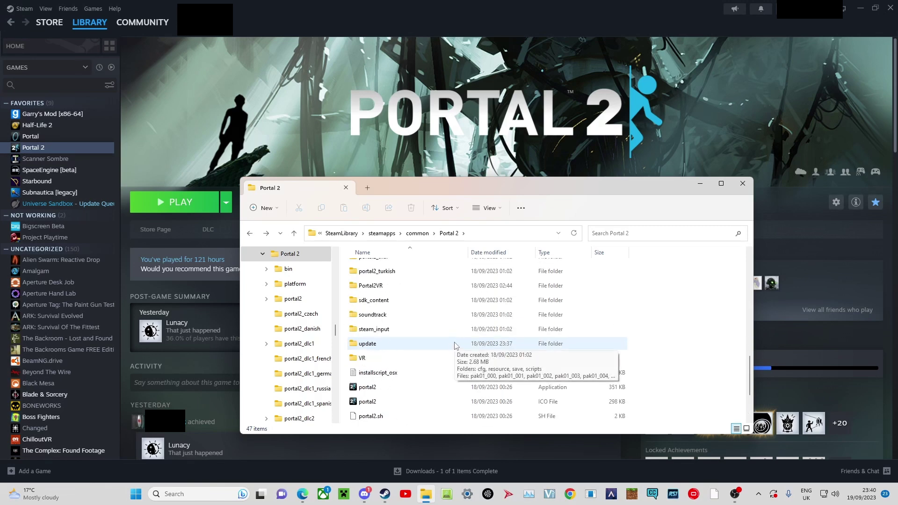
{"action": "double_click", "coordinate": [378, 359]}
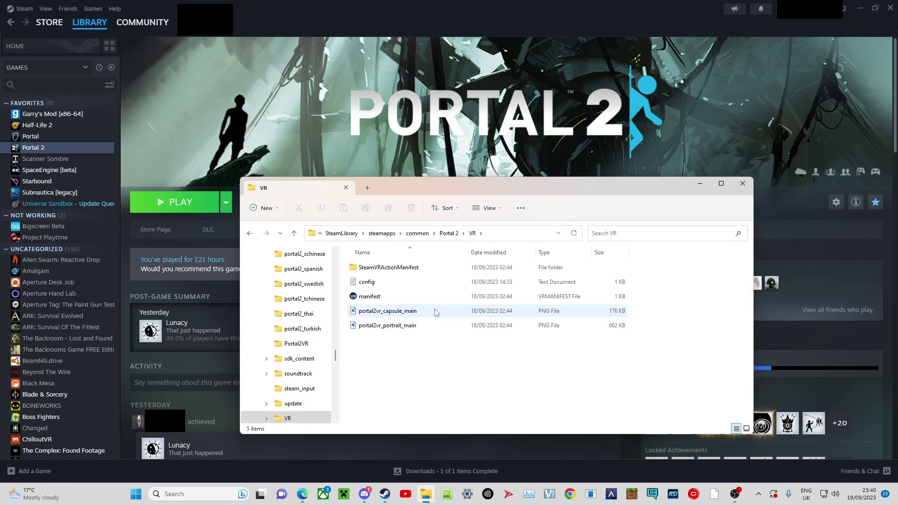
{"action": "double_click", "coordinate": [388, 284]}
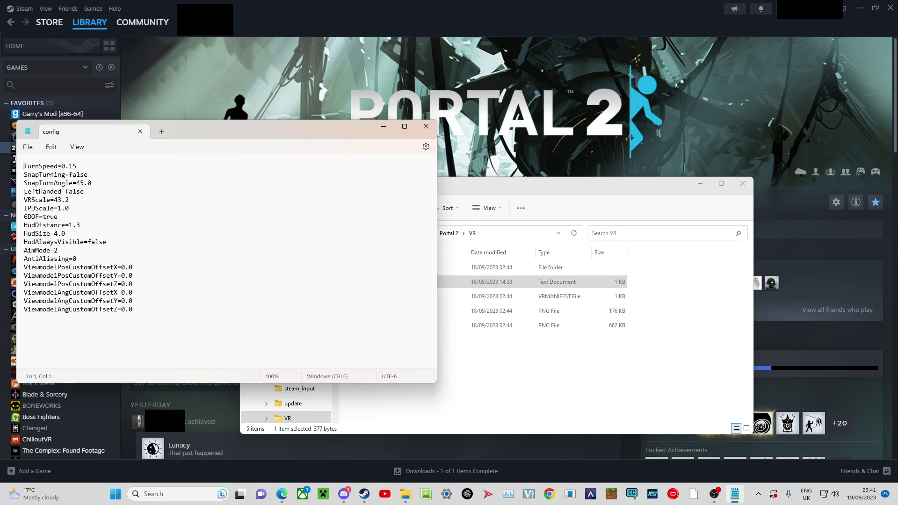
{"action": "double_click", "coordinate": [61, 216]}
{"action": "left_click", "coordinate": [59, 217]}
{"action": "left_click", "coordinate": [427, 127]}
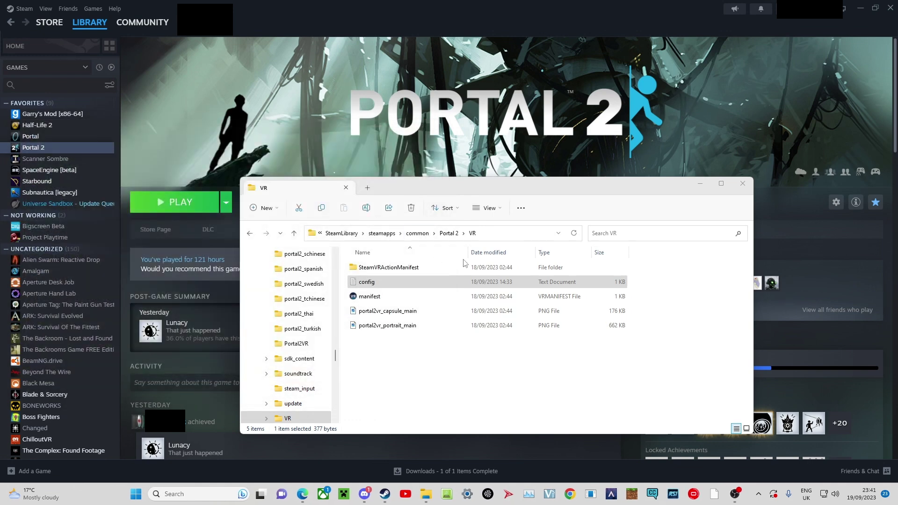
{"action": "double_click", "coordinate": [388, 280]}
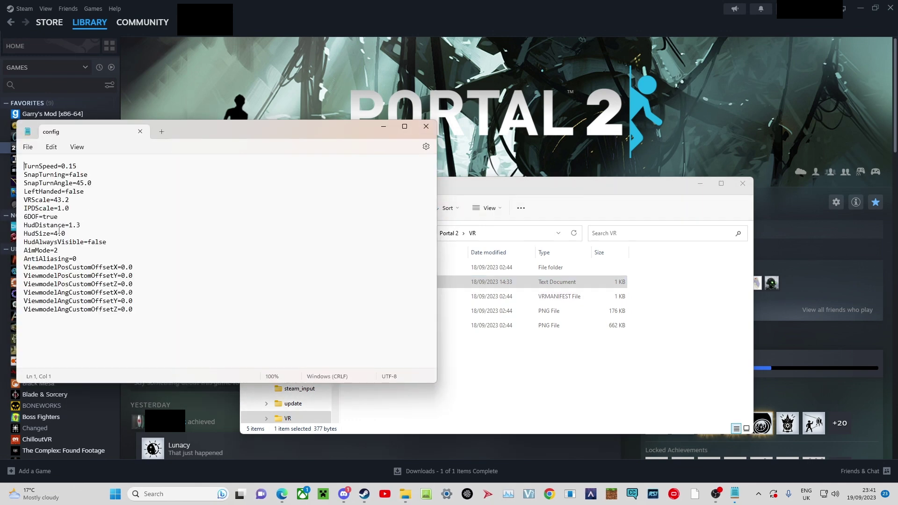
{"action": "left_click", "coordinate": [426, 126]}
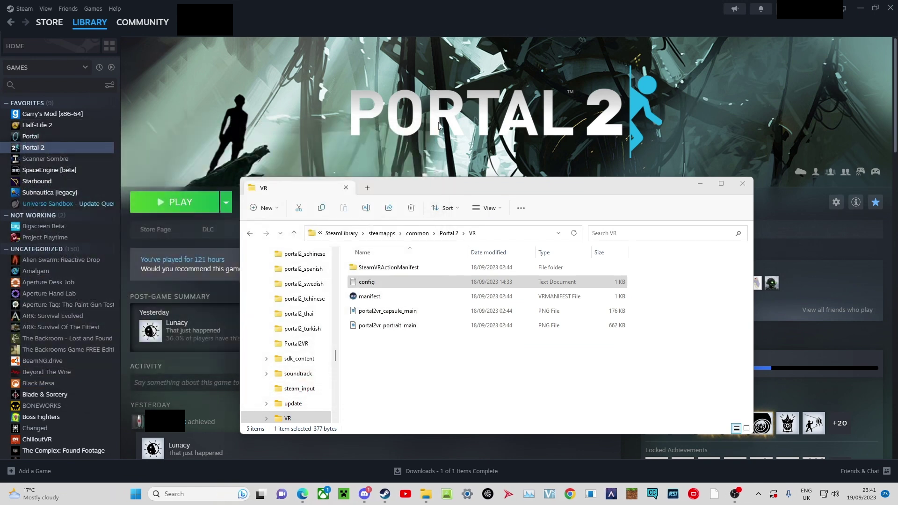
Return to the Portal 2 folder, then close the File Explorer window.
{"action": "left_click", "coordinate": [248, 234]}
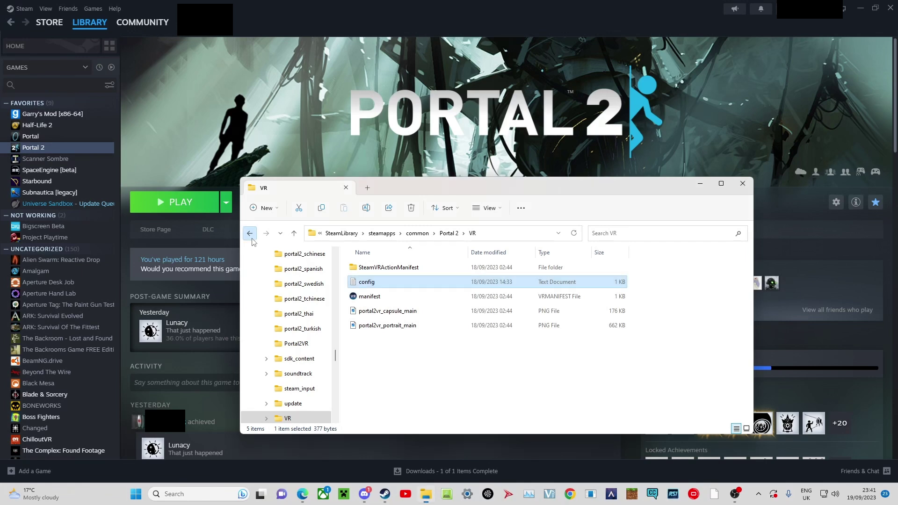
{"action": "scroll", "coordinate": [501, 361], "scroll_direction": "up", "scroll_amount": 3}
{"action": "scroll", "coordinate": [501, 361], "scroll_direction": "up", "scroll_amount": 3}
{"action": "scroll", "coordinate": [502, 361], "scroll_direction": "up", "scroll_amount": 3}
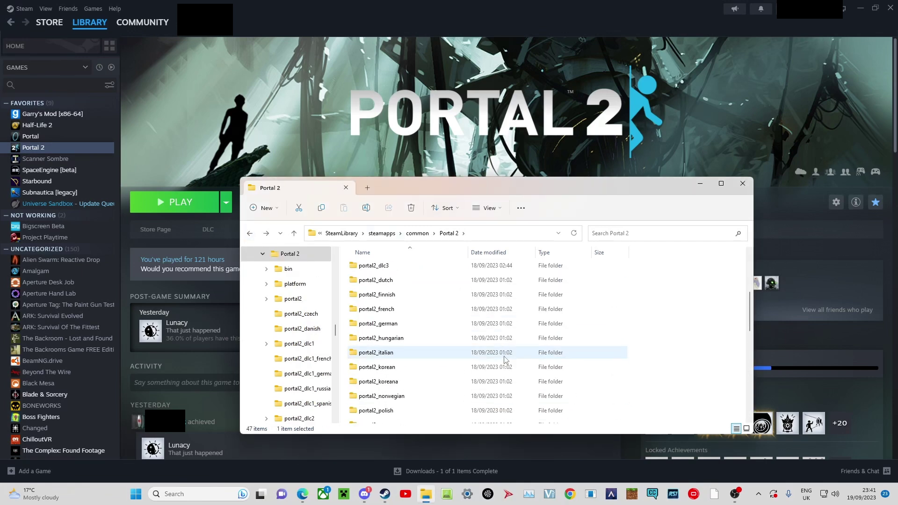
{"action": "scroll", "coordinate": [504, 359], "scroll_direction": "up", "scroll_amount": 3}
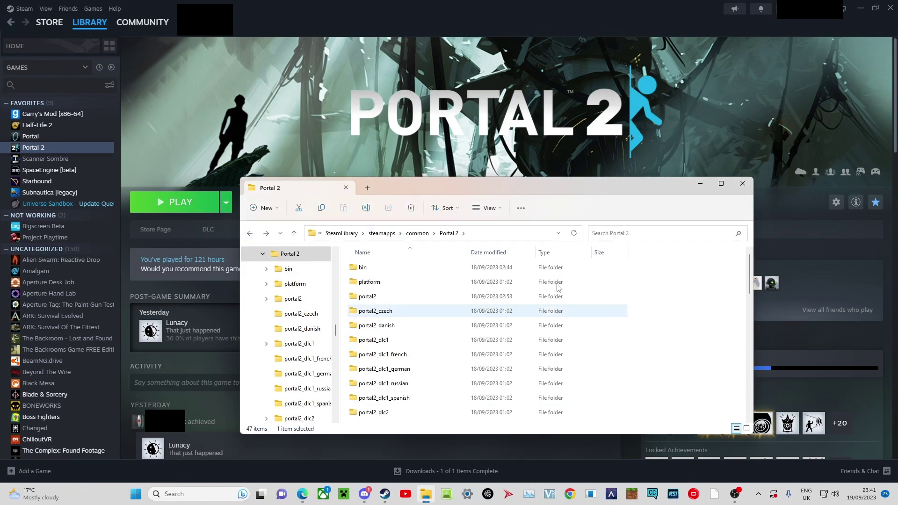
{"action": "scroll", "coordinate": [504, 359], "scroll_direction": "down", "scroll_amount": 2}
{"action": "scroll", "coordinate": [456, 337], "scroll_direction": "down", "scroll_amount": 4}
{"action": "scroll", "coordinate": [376, 314], "scroll_direction": "down", "scroll_amount": 4}
{"action": "scroll", "coordinate": [383, 316], "scroll_direction": "down", "scroll_amount": 1}
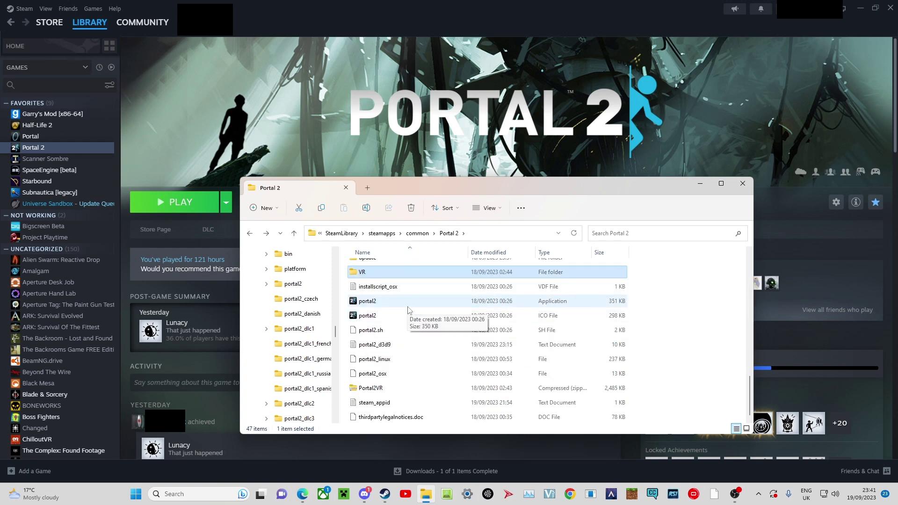
{"action": "scroll", "coordinate": [393, 316], "scroll_direction": "up", "scroll_amount": 2}
{"action": "scroll", "coordinate": [393, 316], "scroll_direction": "up", "scroll_amount": 1}
{"action": "left_click", "coordinate": [743, 184]}
{"action": "mouse_move", "coordinate": [384, 494]}
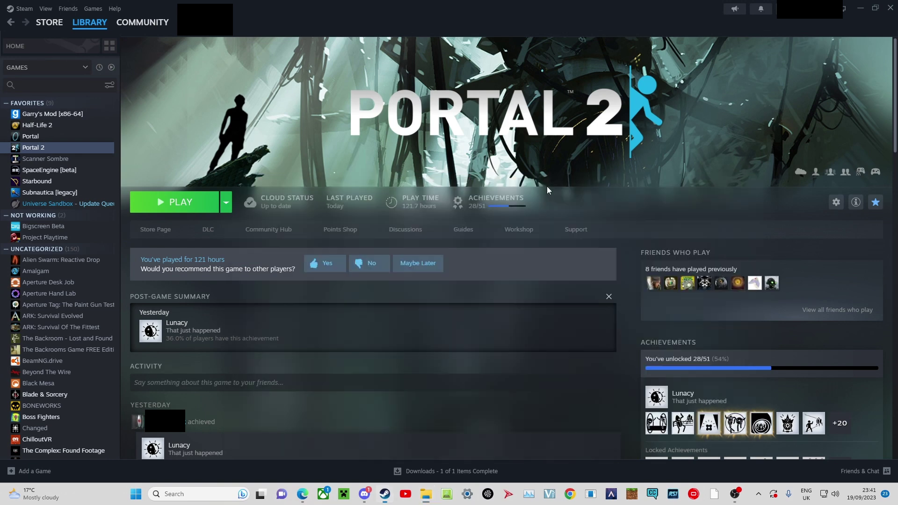
In Portal 2's Properties, review the launch options text and Installed Files, then close it.
{"action": "right_click", "coordinate": [74, 148]}
{"action": "left_click", "coordinate": [148, 271]}
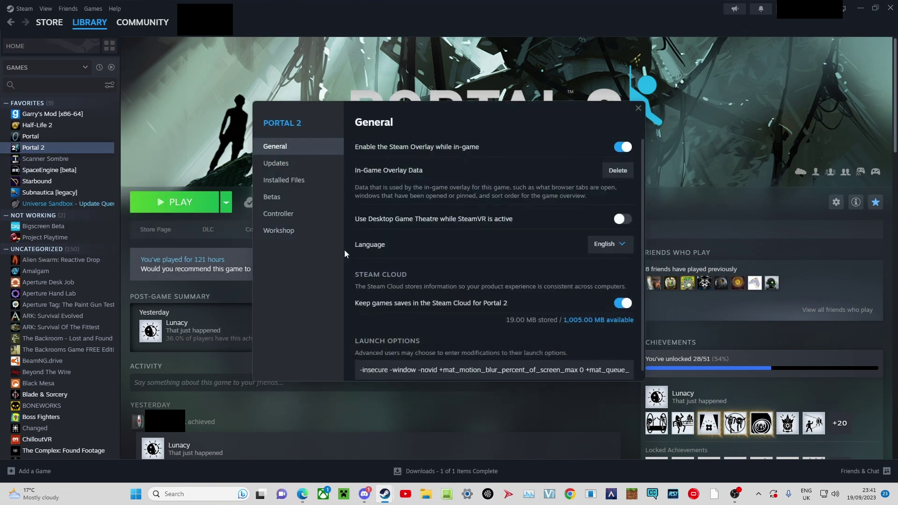
{"action": "scroll", "coordinate": [385, 265], "scroll_direction": "down", "scroll_amount": 1}
{"action": "mouse_move", "coordinate": [362, 361]}
{"action": "left_mouse_down"}
{"action": "mouse_move", "coordinate": [643, 373]}
{"action": "mouse_move", "coordinate": [317, 341]}
{"action": "mouse_move", "coordinate": [668, 336]}
{"action": "left_mouse_up"}
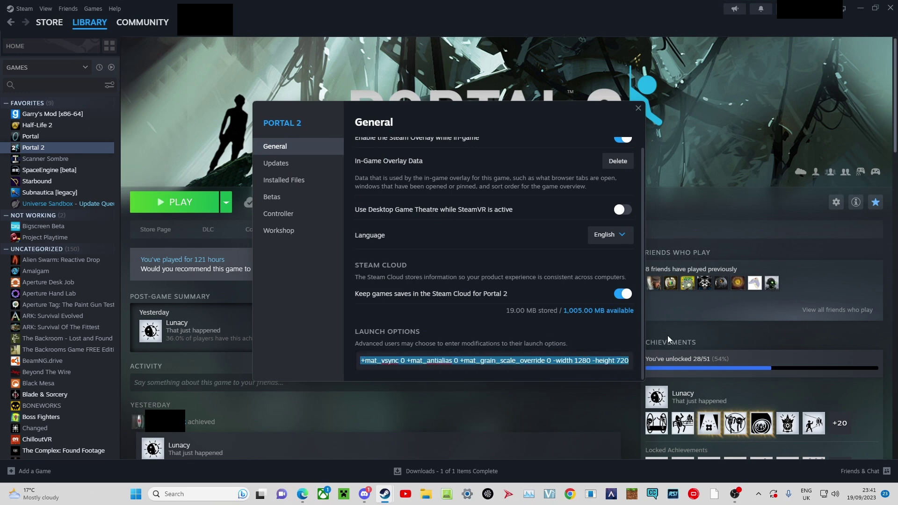
{"action": "left_click", "coordinate": [463, 332]}
{"action": "scroll", "coordinate": [460, 328], "scroll_direction": "up", "scroll_amount": 1}
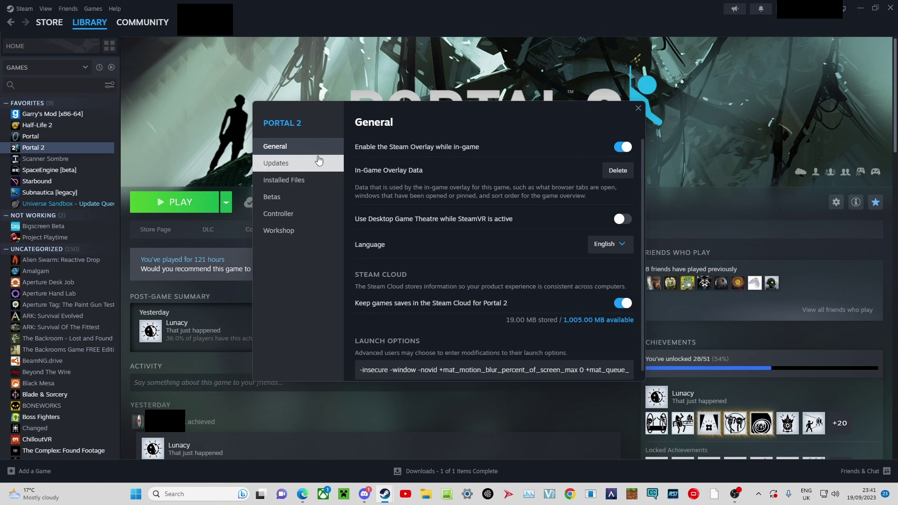
{"action": "left_click", "coordinate": [290, 181]}
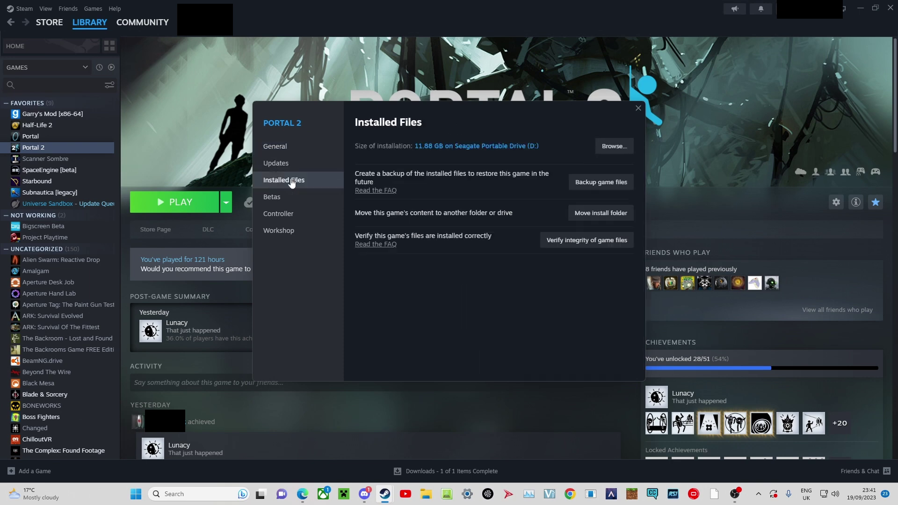
{"action": "left_click", "coordinate": [639, 109]}
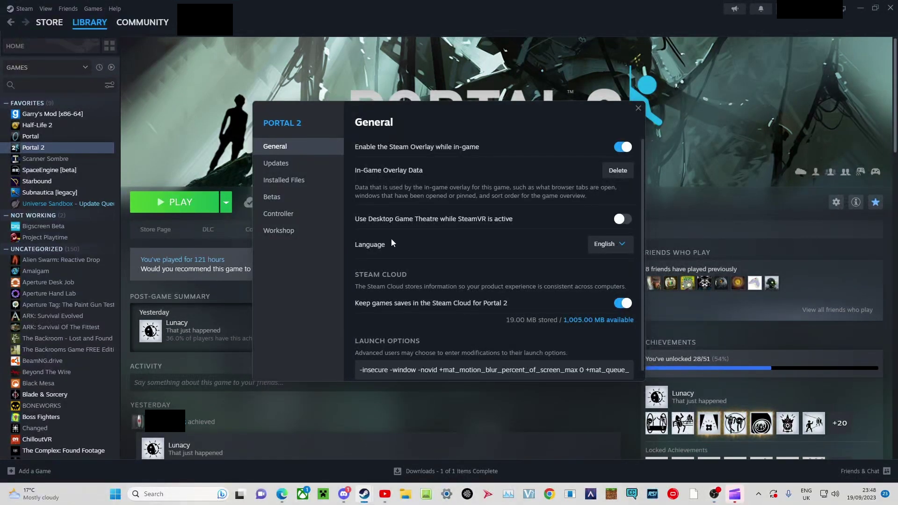
{"action": "scroll", "coordinate": [376, 247], "scroll_direction": "down", "scroll_amount": 1}
{"action": "left_click_drag", "start_coordinate": [360, 361], "coordinate": [390, 367]}
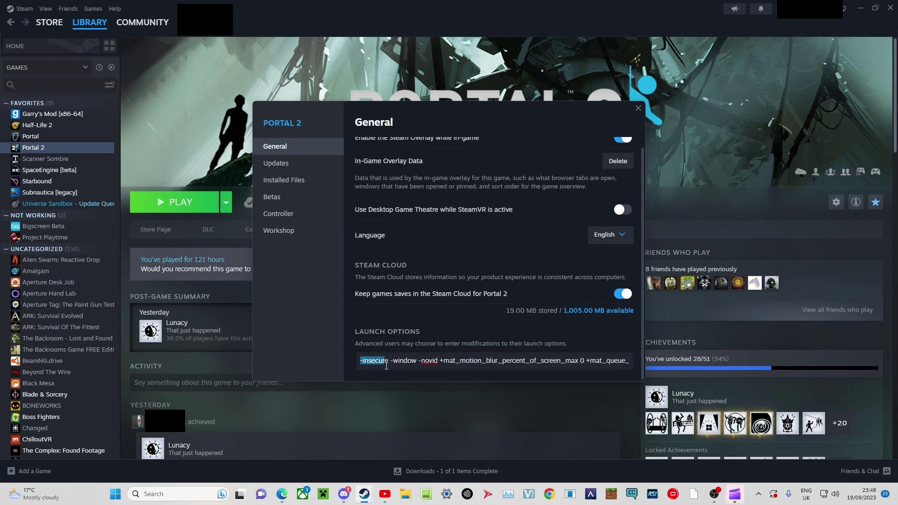
{"action": "left_click", "coordinate": [393, 328]}
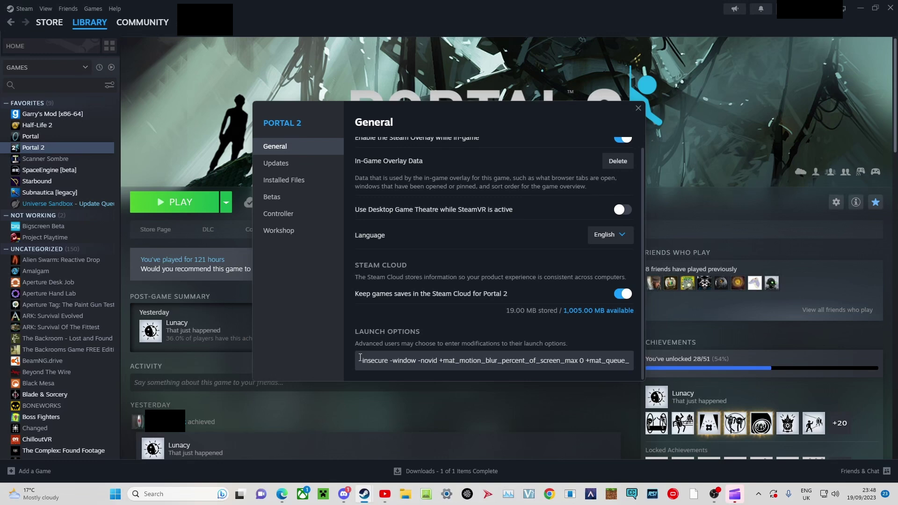